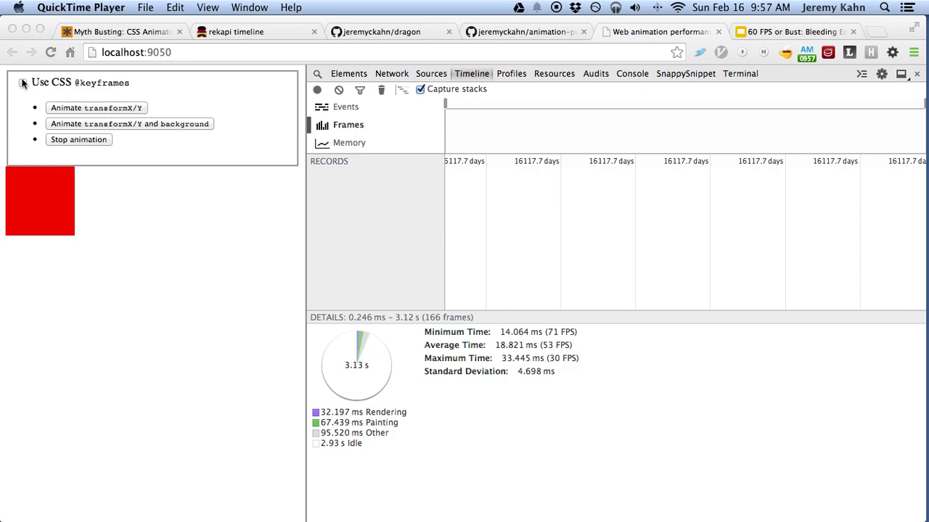
pyautogui.click(49, 84)
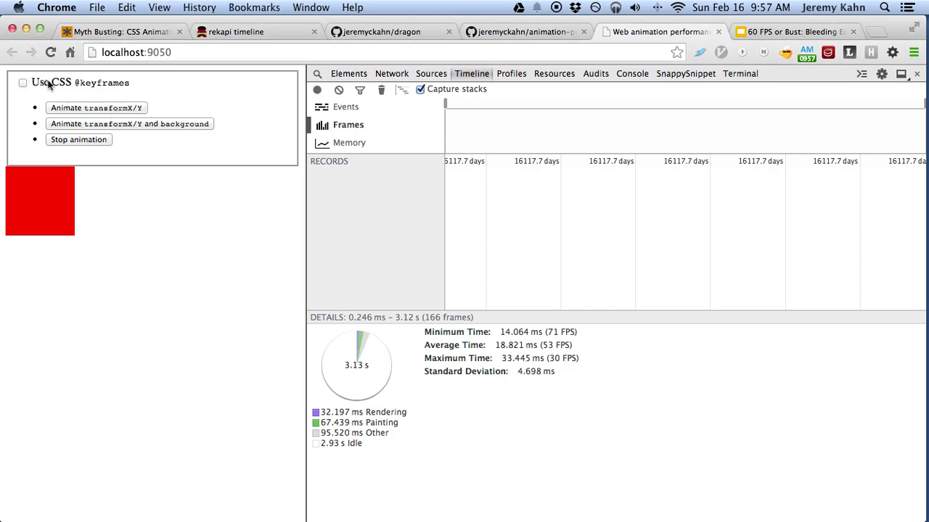
pyautogui.click(46, 82)
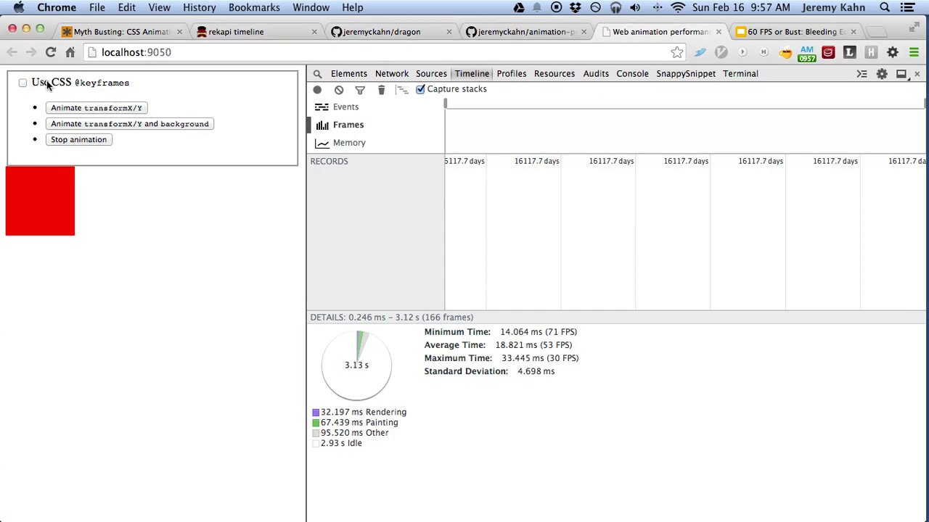
pyautogui.click(83, 109)
pyautogui.click(86, 127)
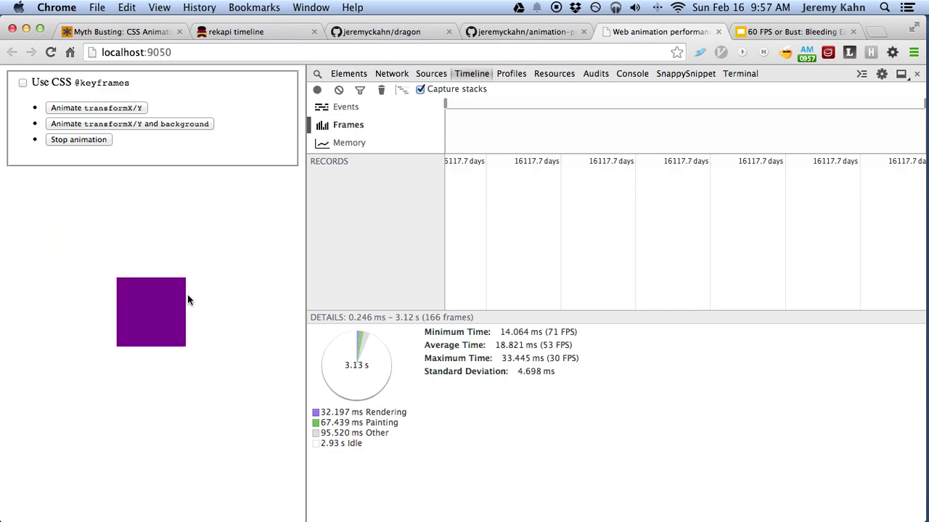
pyautogui.click(72, 138)
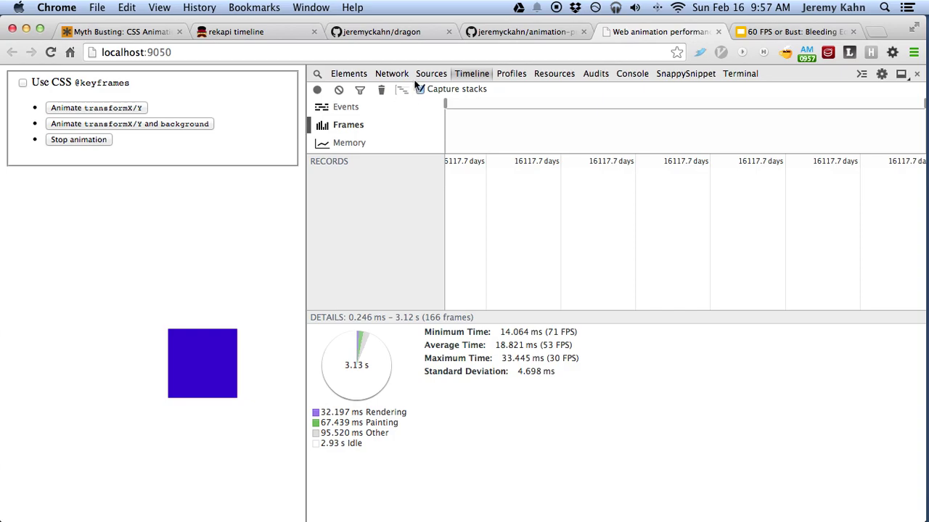
pyautogui.moveTo(305, 114); pyautogui.dragTo(305, 110)
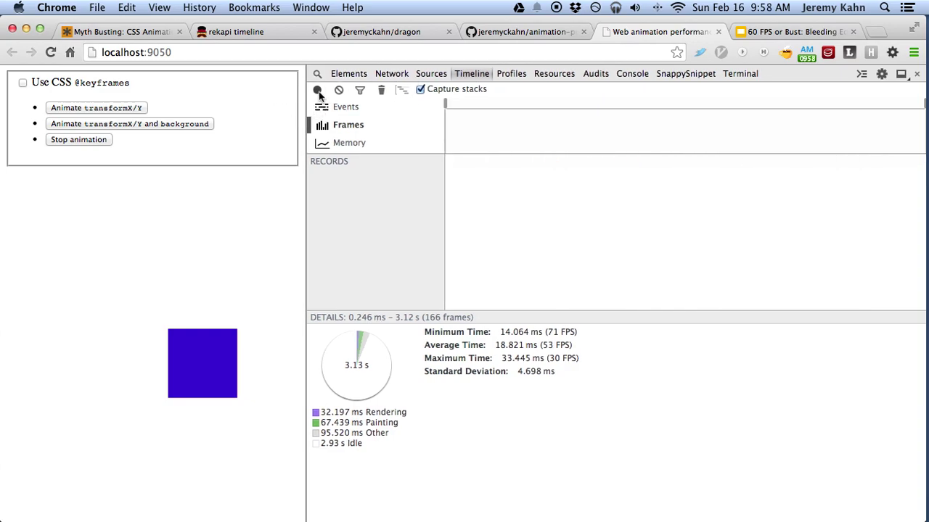
# Start a Timeline recording and launch the square's JavaScript 'Animate transformX/Y' animation
pyautogui.click(317, 90)
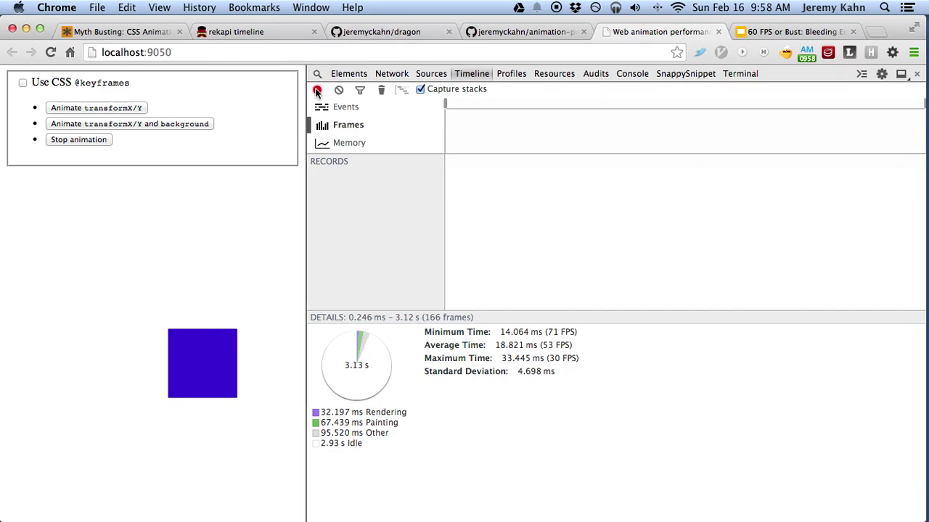
pyautogui.click(87, 107)
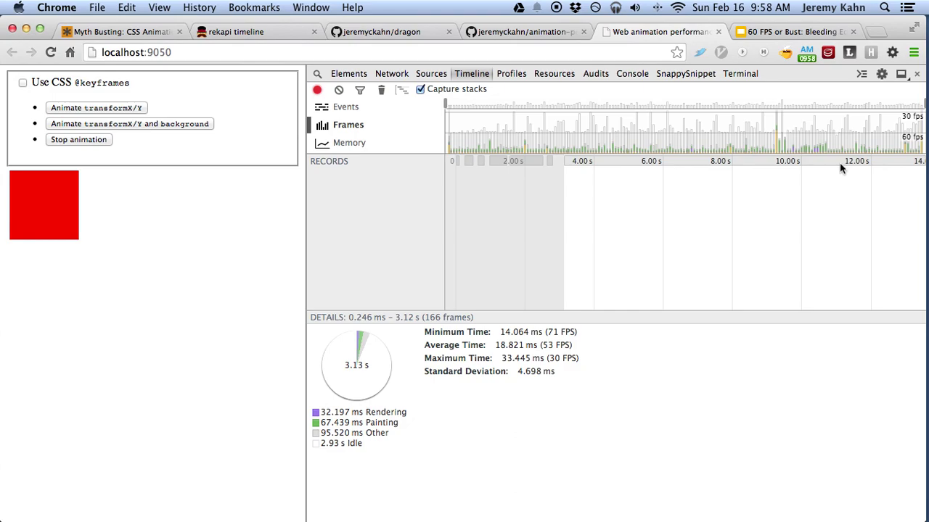
# Stop the recording and compare the Events and Frames overviews, returning to Events
pyautogui.click(317, 91)
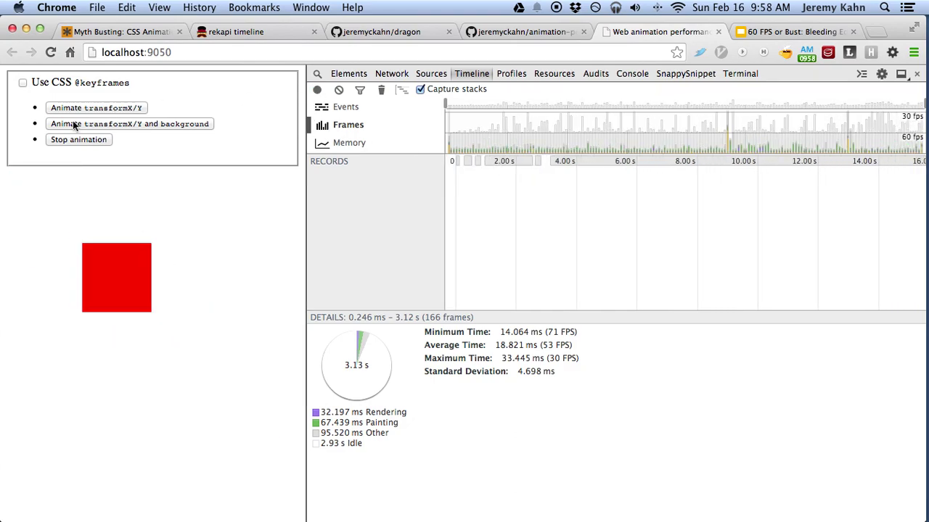
pyautogui.click(354, 108)
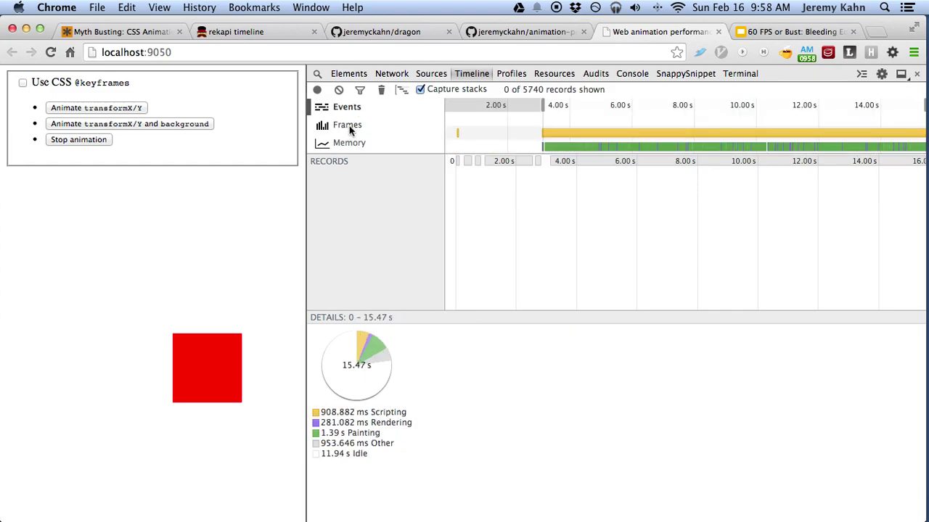
pyautogui.click(351, 127)
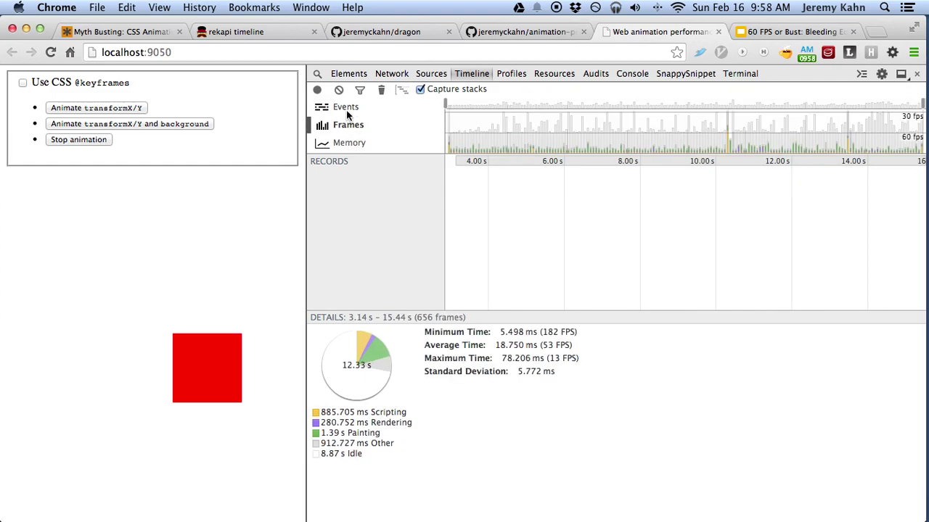
pyautogui.click(349, 107)
# Select the 3.71–7.31 s range, narrow to 4.82–5.25 s, then widen to 4.27–5.58 s
pyautogui.moveTo(551, 118); pyautogui.dragTo(673, 120)
pyautogui.moveTo(595, 113); pyautogui.dragTo(607, 111)
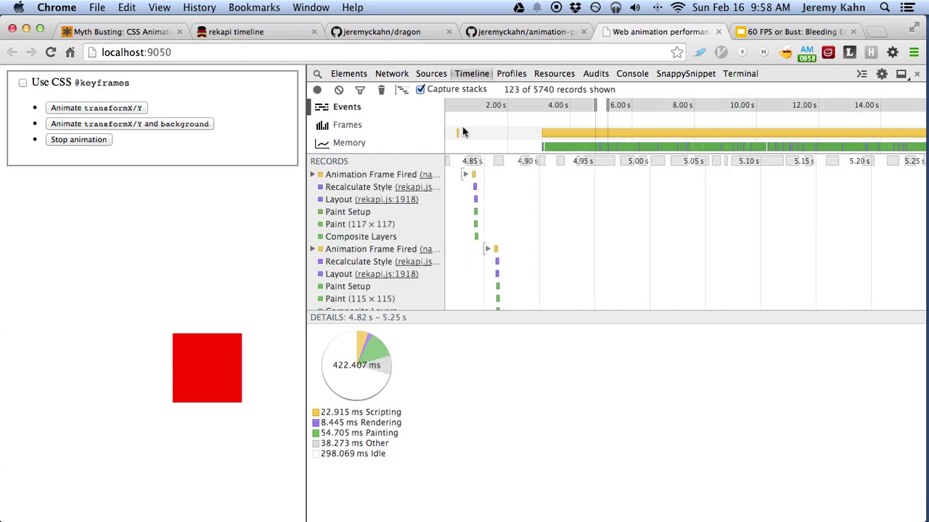
pyautogui.moveTo(579, 129); pyautogui.dragTo(618, 129)
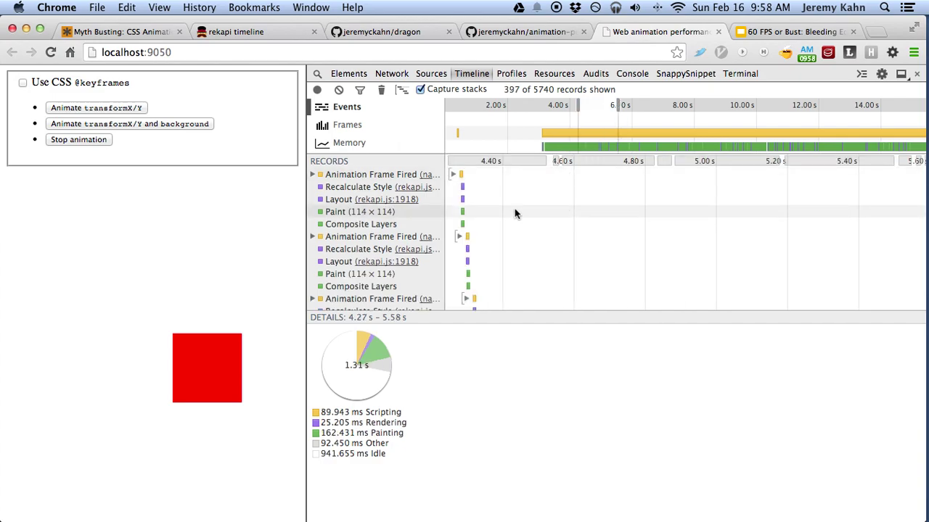
# Scroll through the recorded frame events in the records list
pyautogui.scroll(-3, 509, 211)
pyautogui.scroll(3, 509, 216)
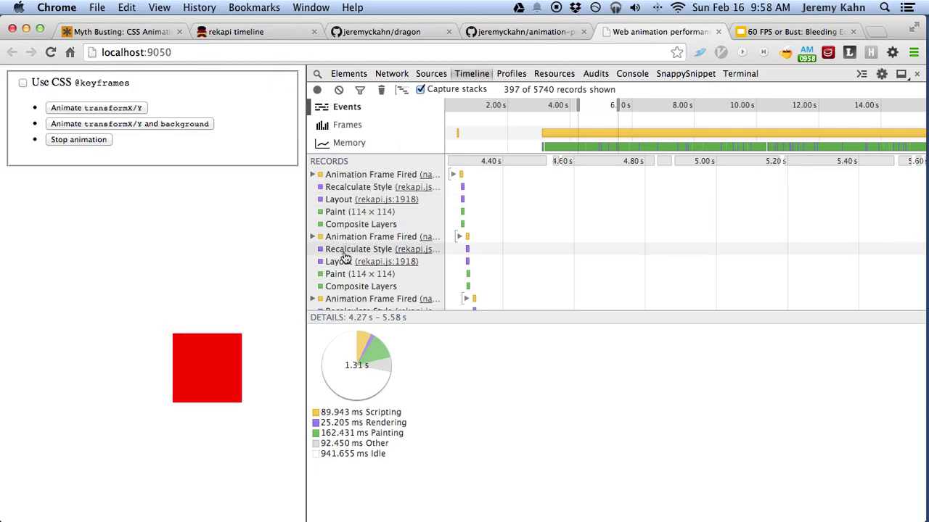
pyautogui.scroll(-5, 568, 254)
pyautogui.scroll(-5, 568, 253)
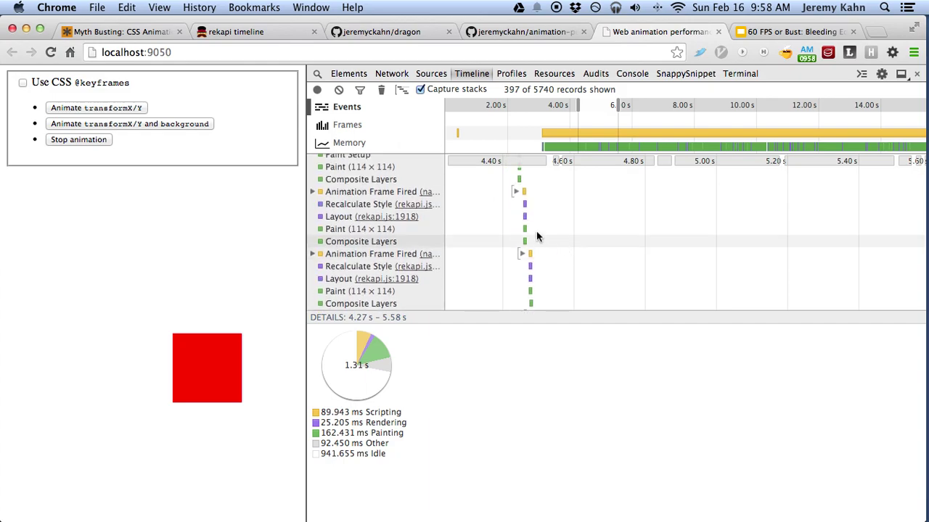
# Rerun and stop the JavaScript transformX/Y animation, then clear the Timeline records
pyautogui.click(93, 110)
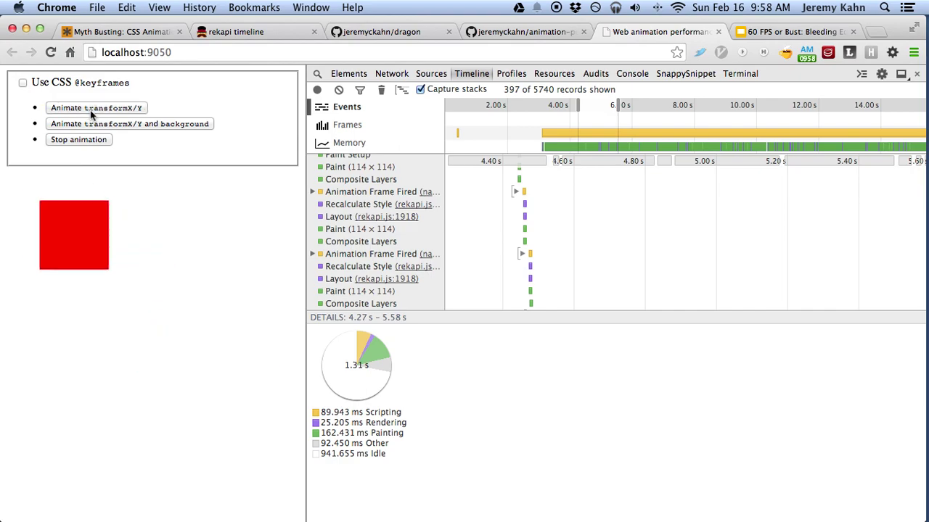
pyautogui.click(100, 145)
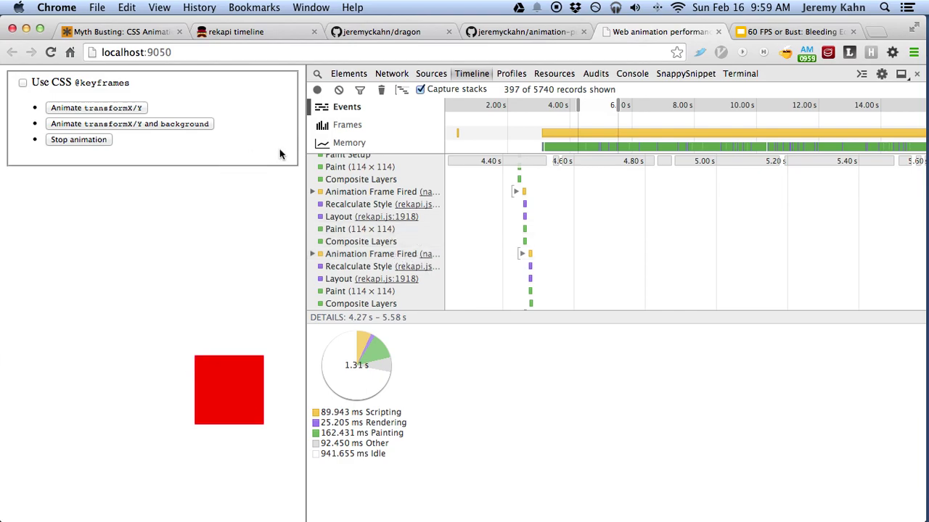
pyautogui.click(338, 90)
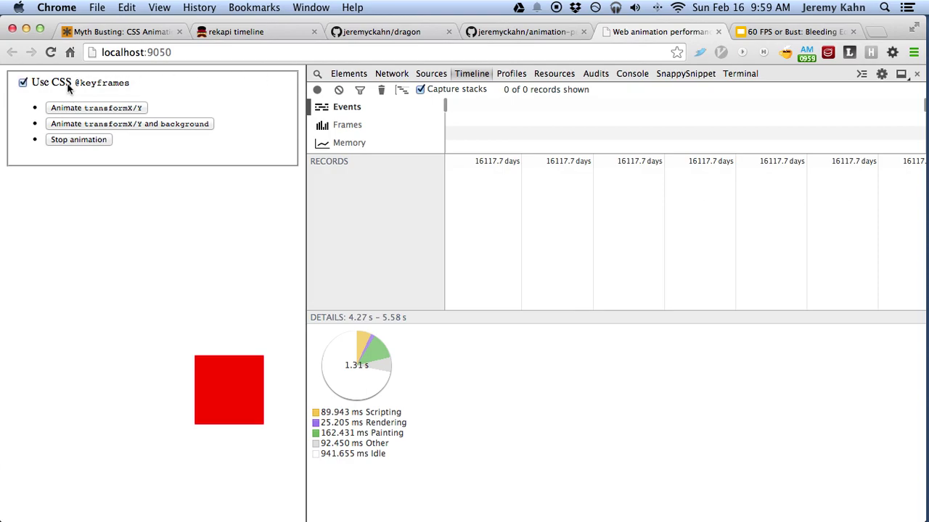
pyautogui.click(81, 108)
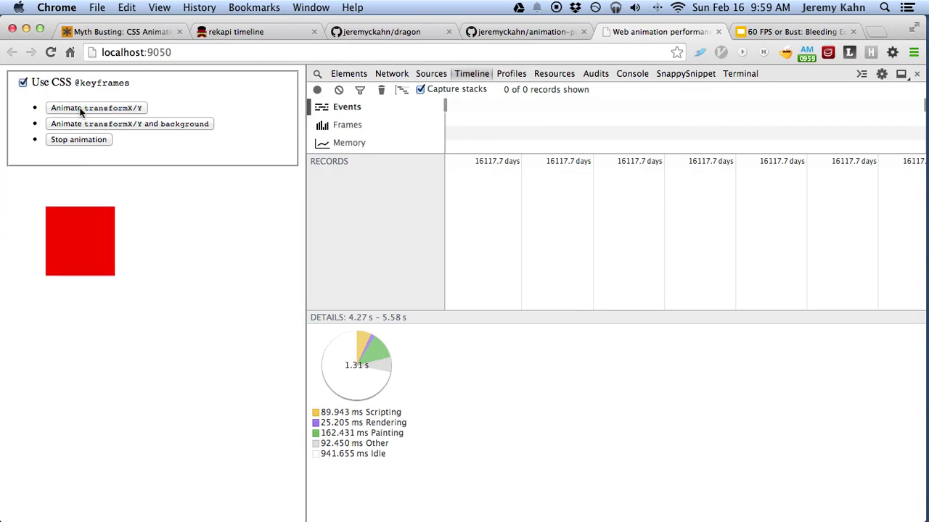
pyautogui.click(317, 90)
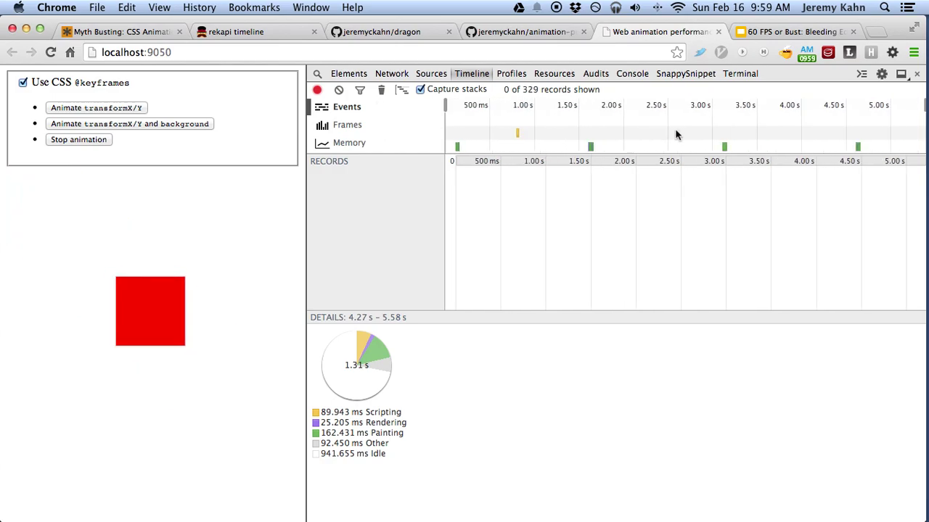
pyautogui.click(317, 89)
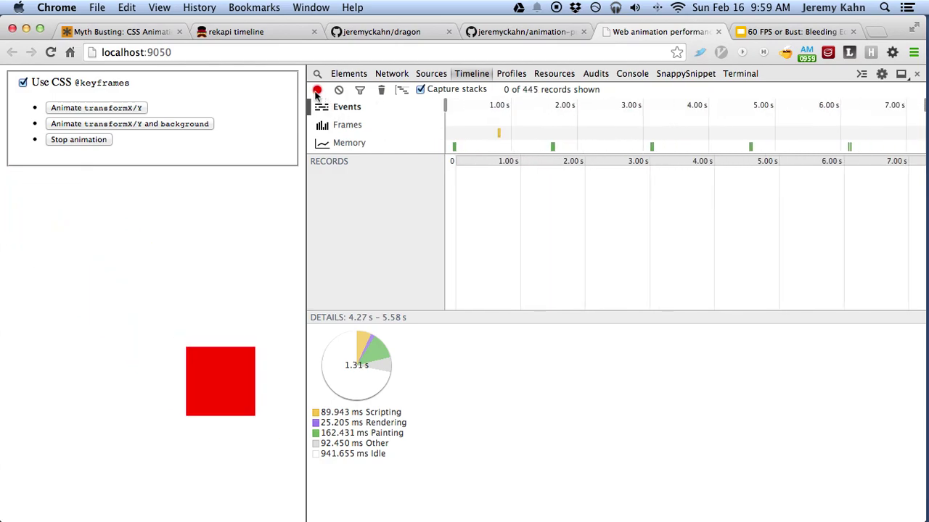
pyautogui.click(78, 139)
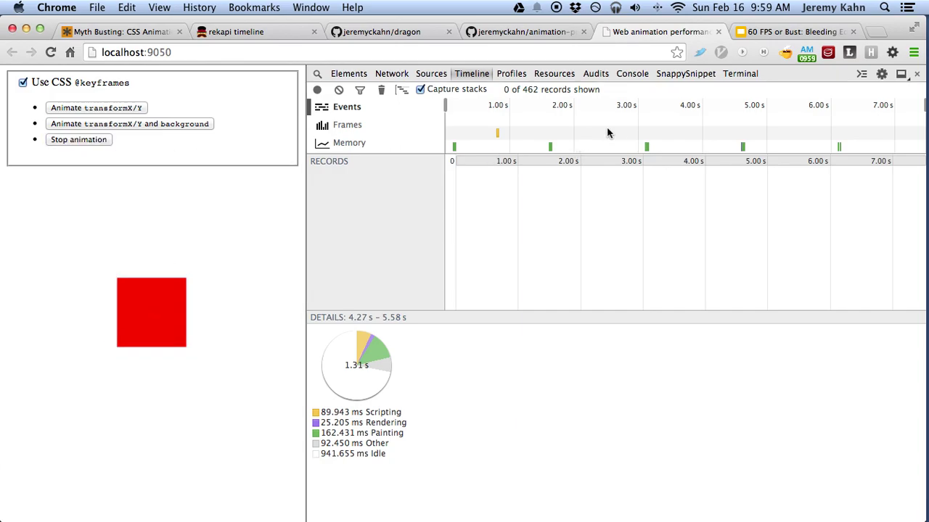
# Select 1.85–3.05 s and 2.88–3.43 s, then view Memory counters over 1.62–4.19 s
pyautogui.moveTo(563, 118); pyautogui.dragTo(639, 119)
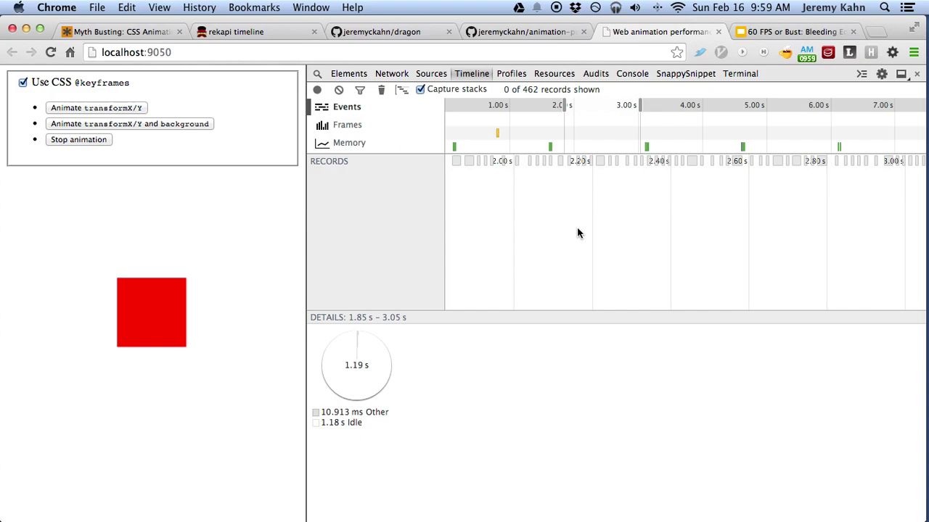
pyautogui.moveTo(664, 135); pyautogui.dragTo(630, 139)
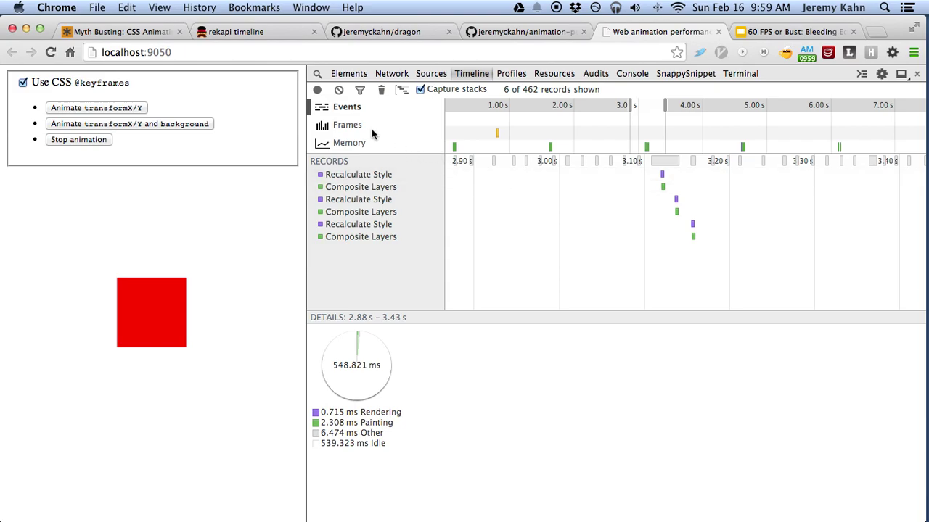
pyautogui.click(350, 143)
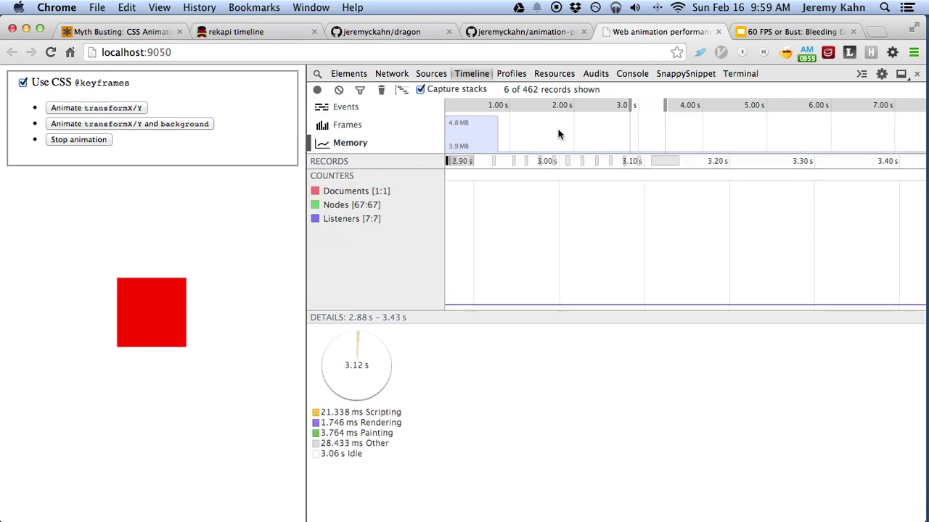
pyautogui.moveTo(588, 138); pyautogui.dragTo(714, 131)
pyautogui.moveTo(692, 245)
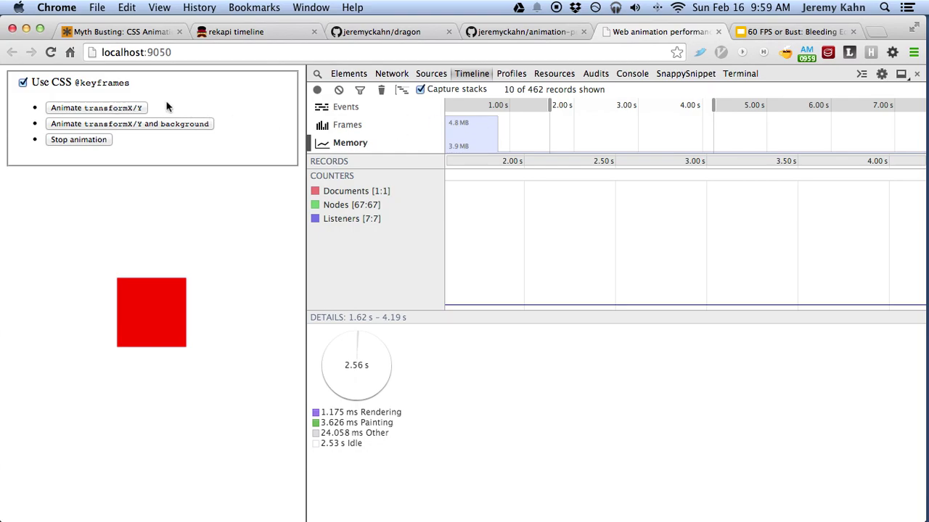
# Start the JavaScript transformX/Y animation, clear old records and begin a new Timeline recording
pyautogui.click(83, 108)
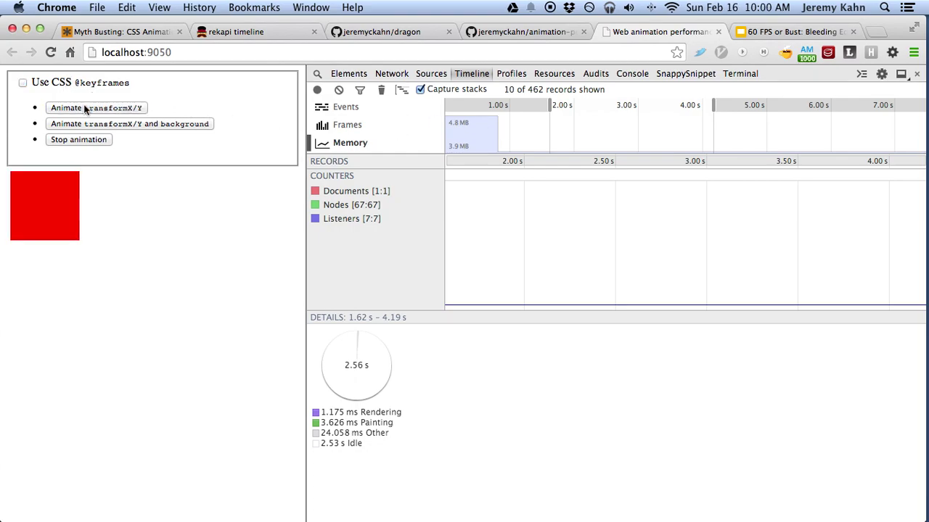
pyautogui.click(338, 89)
pyautogui.click(317, 89)
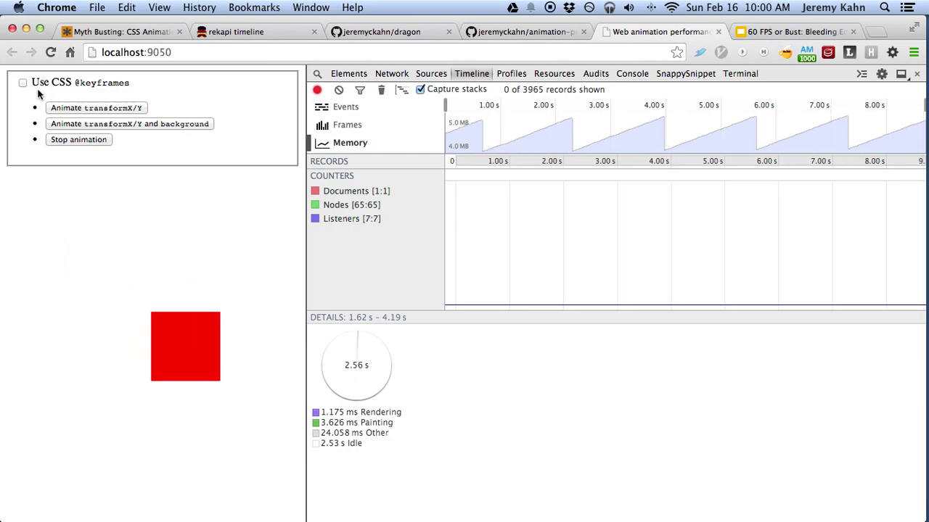
pyautogui.click(63, 83)
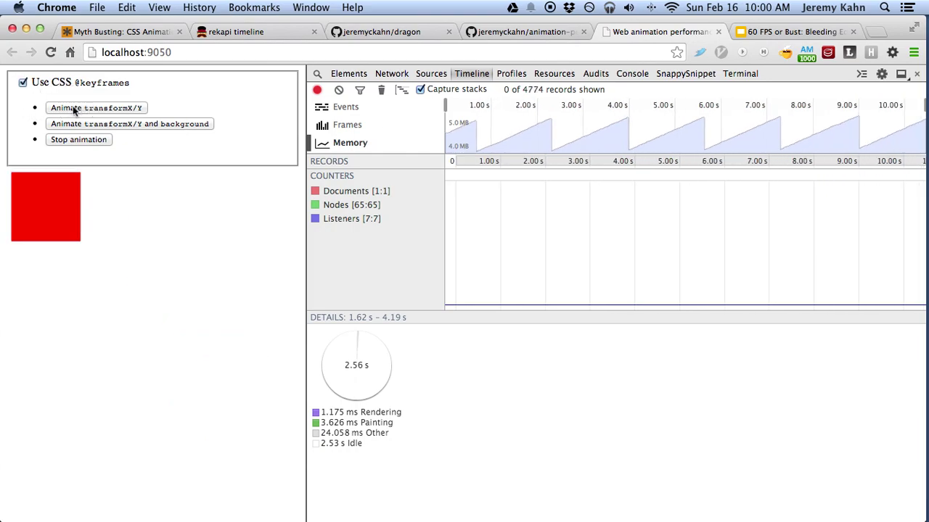
pyautogui.click(74, 109)
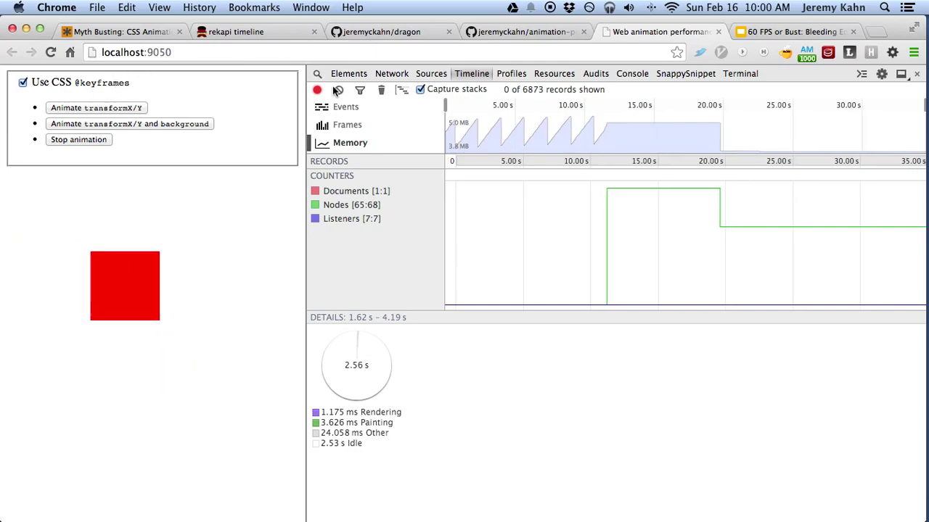
pyautogui.click(58, 140)
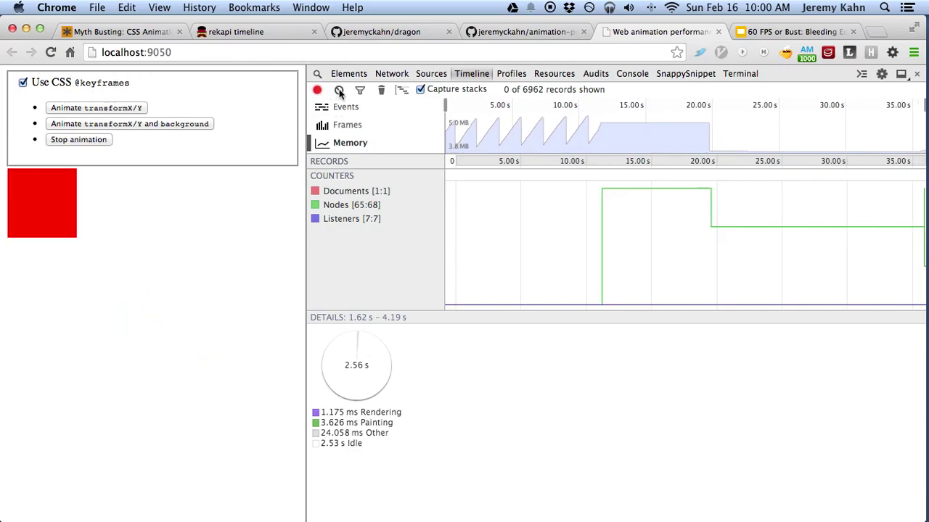
# Clear the Timeline, start 'Animate transformX/Y and background', then clear again to restart capture
pyautogui.click(339, 90)
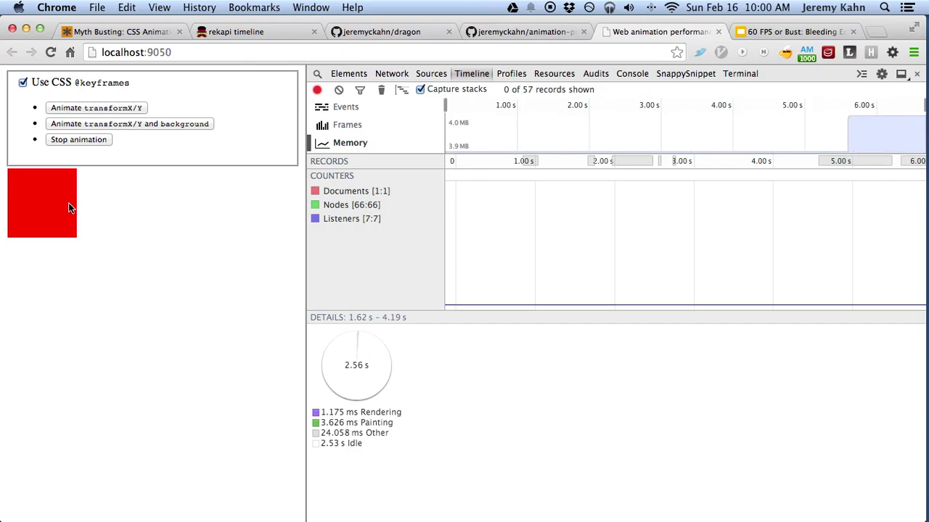
pyautogui.click(95, 126)
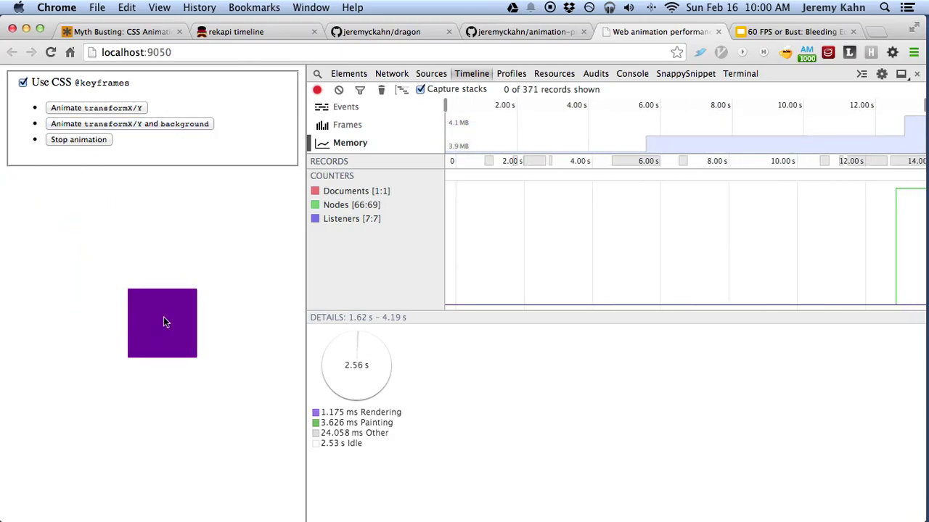
pyautogui.click(339, 90)
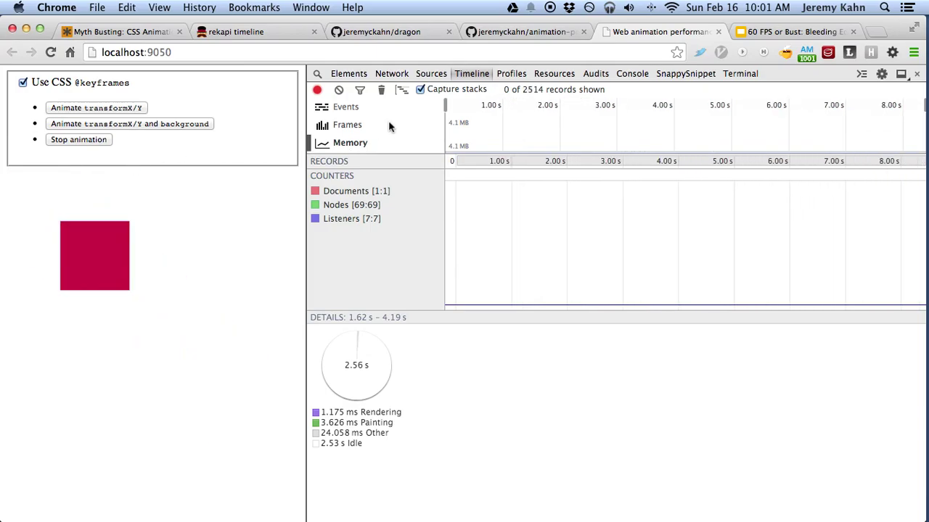
# Show the Events overview, stop the Timeline recording and stop the square's animation
pyautogui.click(348, 109)
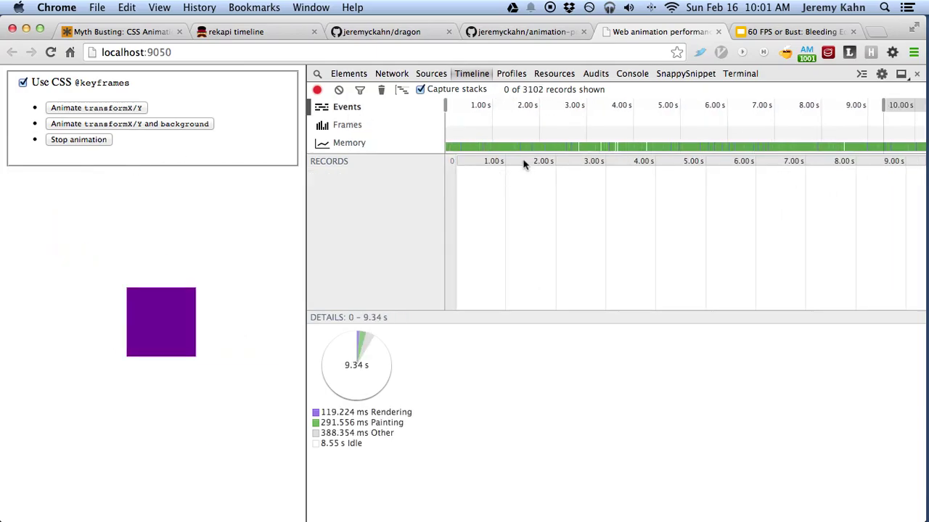
pyautogui.click(317, 90)
pyautogui.click(68, 137)
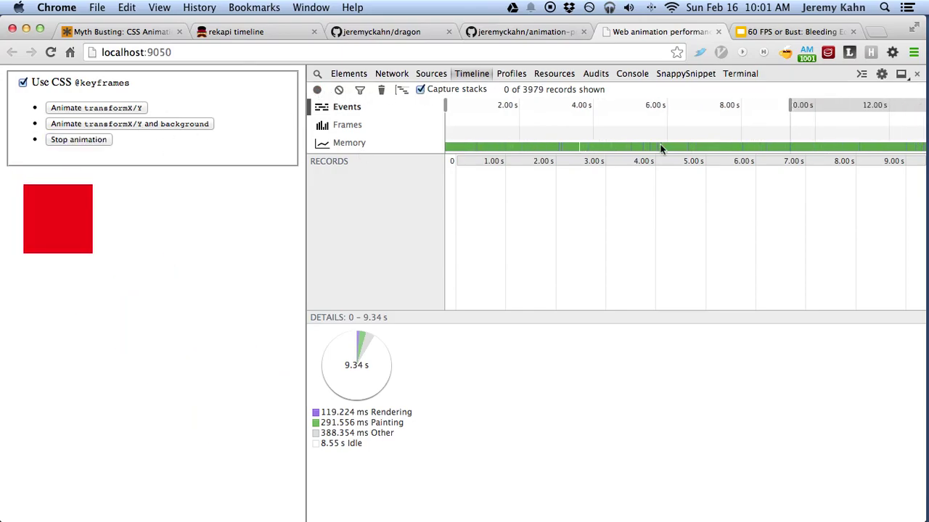
# Review Recalculate Style and Composite Layers events in 4.39–5.01 s, then clear the Timeline
pyautogui.moveTo(607, 125); pyautogui.dragTo(629, 125)
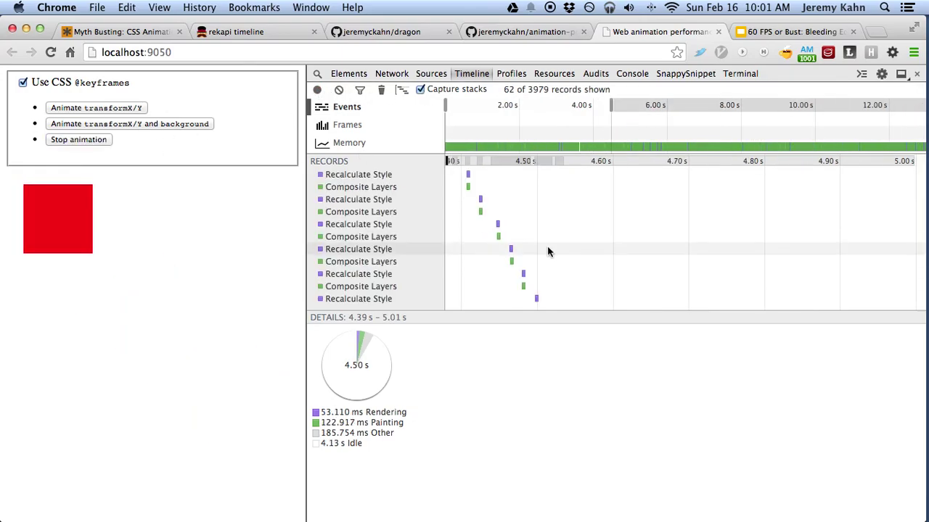
pyautogui.scroll(3, 547, 251)
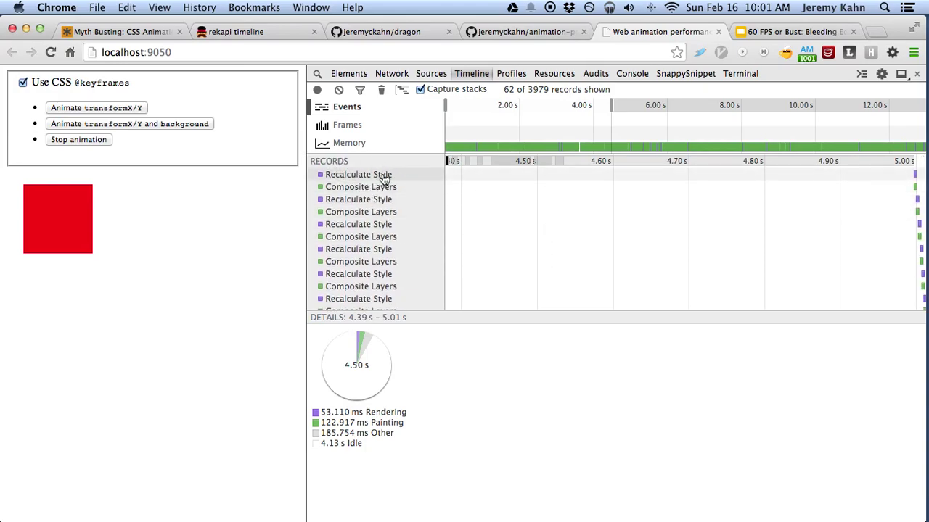
pyautogui.click(341, 90)
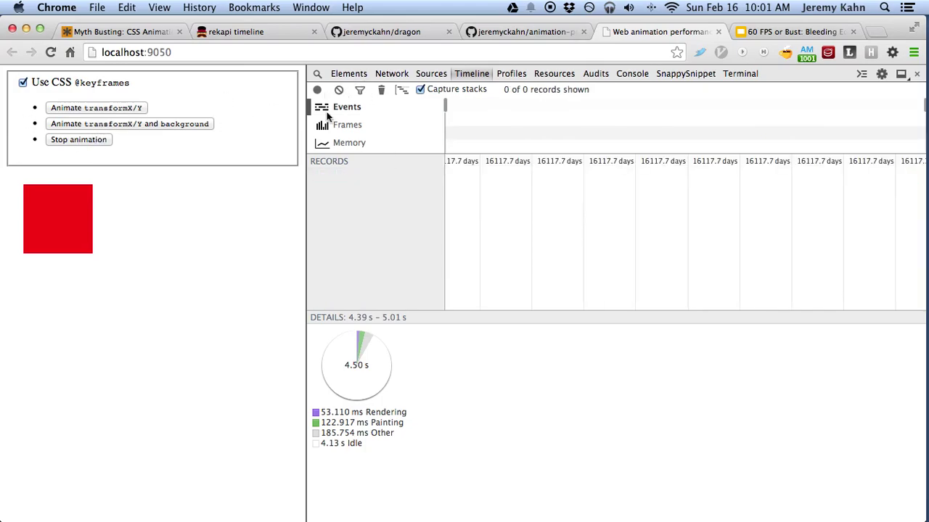
# Briefly record the move-and-colour animation, stop both, and select the 647–830 ms window
pyautogui.click(158, 123)
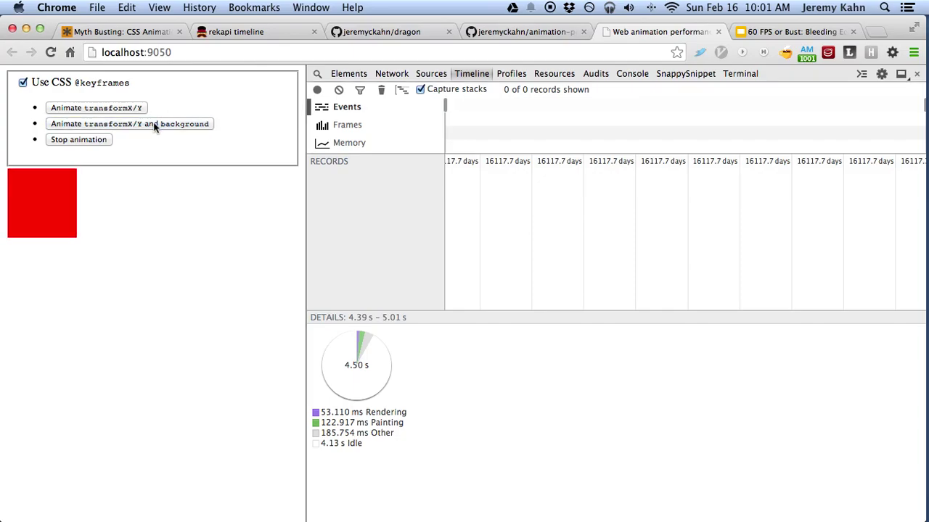
pyautogui.click(319, 90)
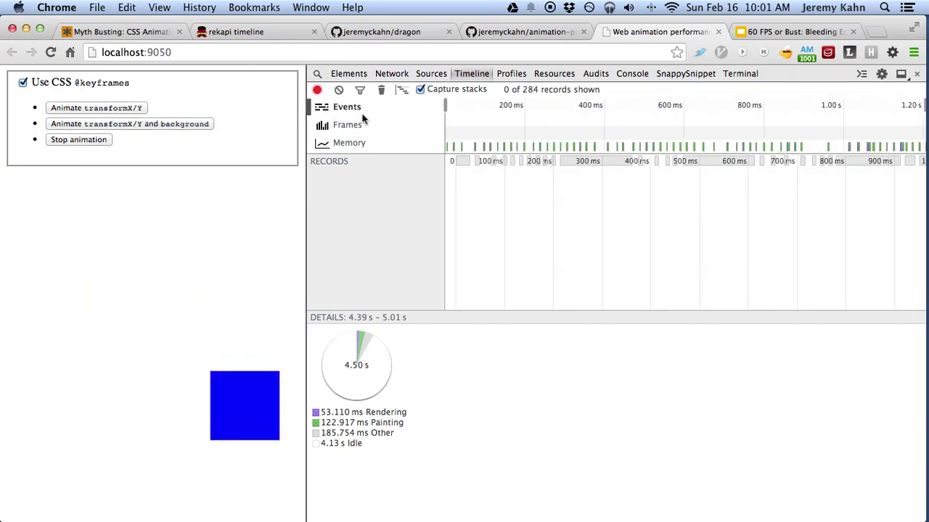
pyautogui.click(317, 89)
pyautogui.click(77, 141)
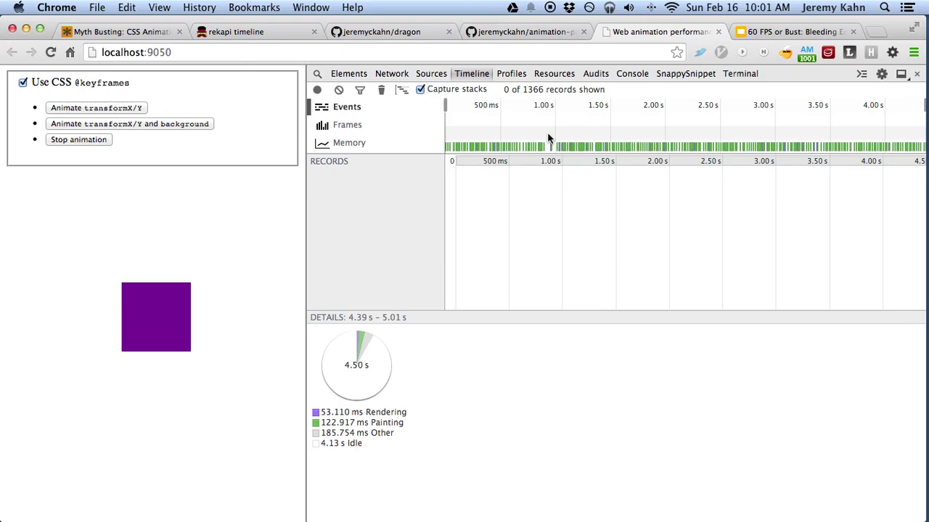
pyautogui.moveTo(516, 145); pyautogui.dragTo(537, 124)
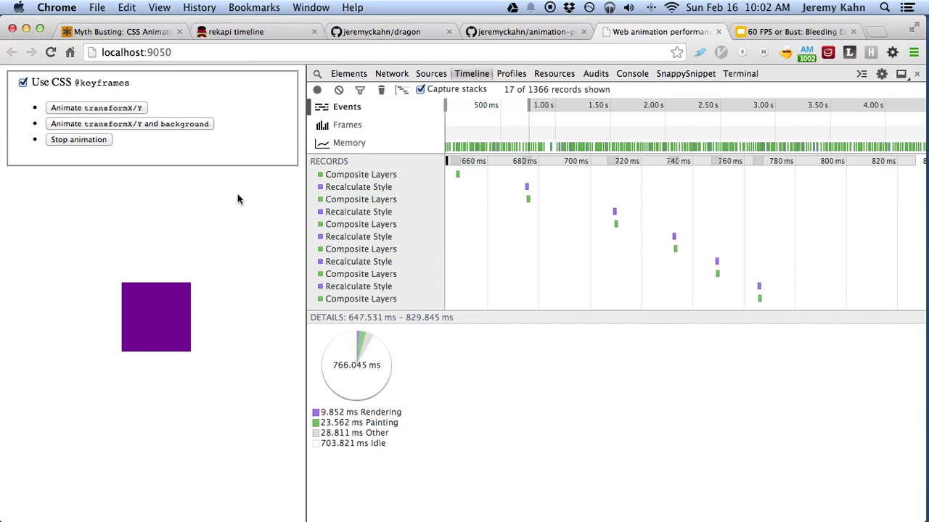
# Show 49 FPS average stats for the 729 ms–1.61 s range, then clear the Timeline records
pyautogui.click(342, 127)
pyautogui.click(346, 145)
pyautogui.moveTo(525, 130); pyautogui.dragTo(621, 129)
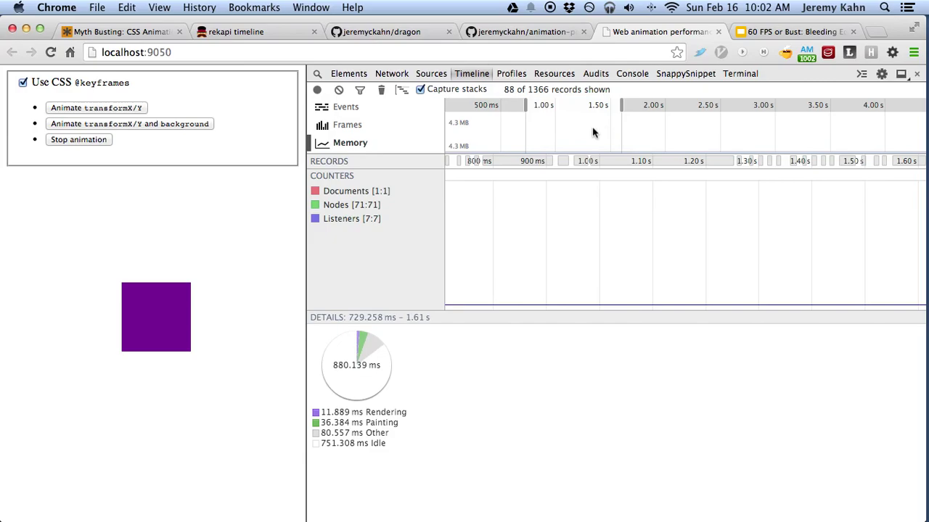
pyautogui.click(342, 128)
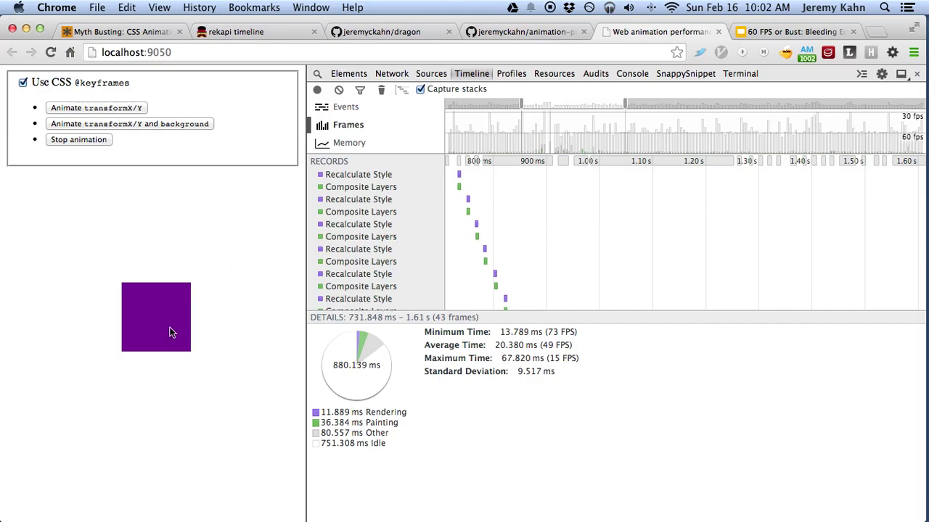
pyautogui.click(338, 90)
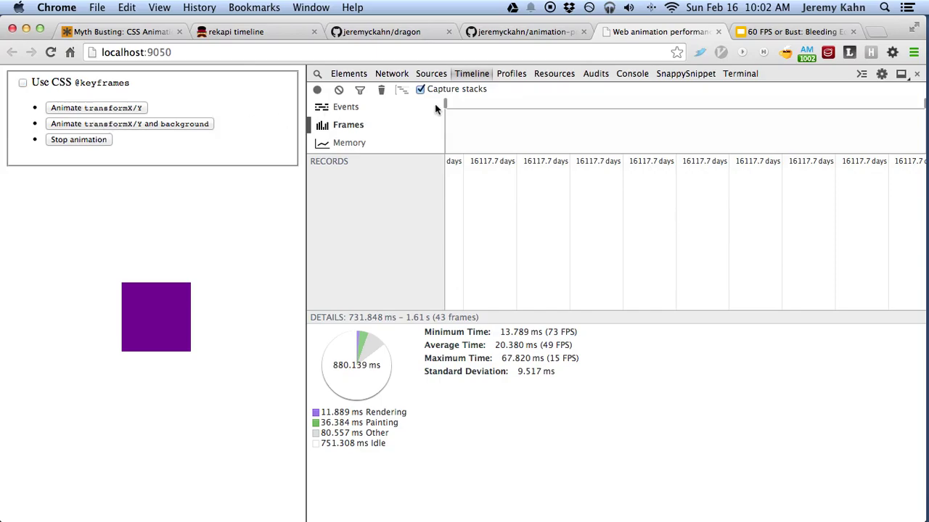
# Record an ~11 s Frames timeline of the square's JavaScript move-and-colour animation
pyautogui.click(338, 90)
pyautogui.click(97, 124)
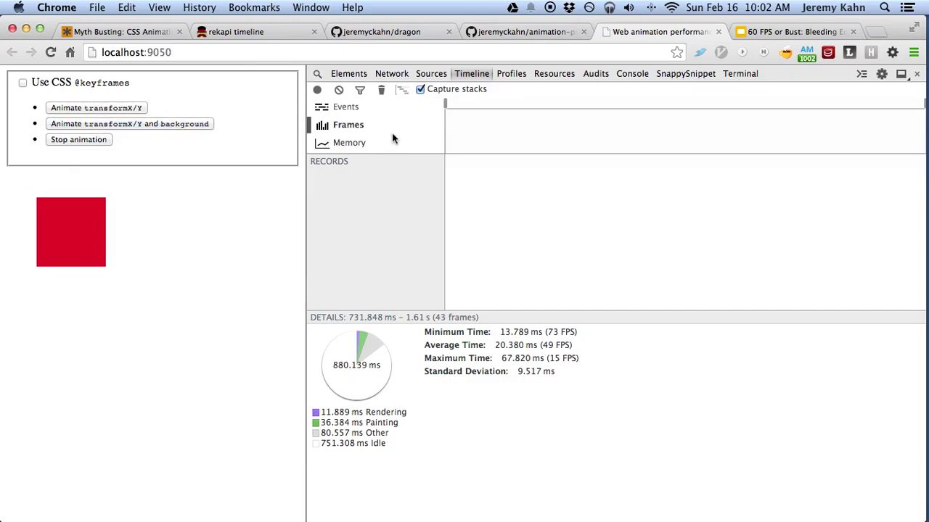
pyautogui.click(317, 90)
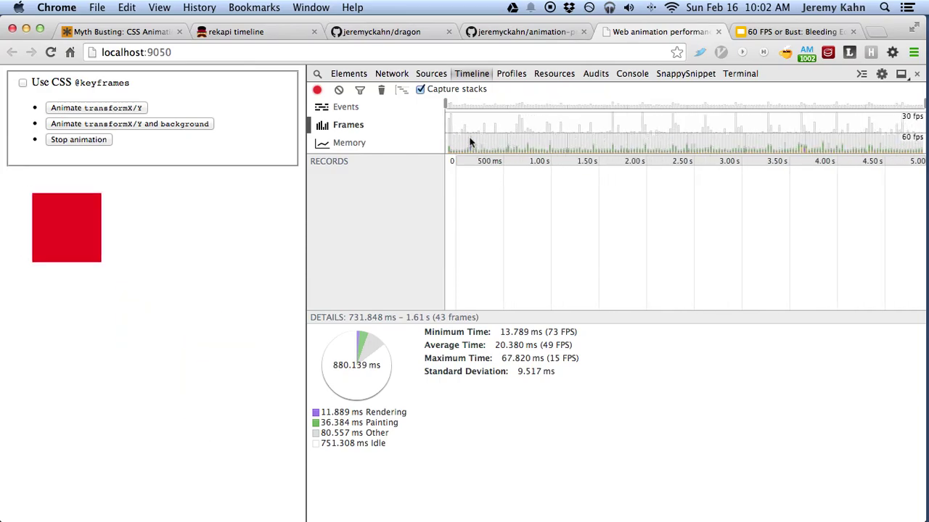
pyautogui.click(317, 89)
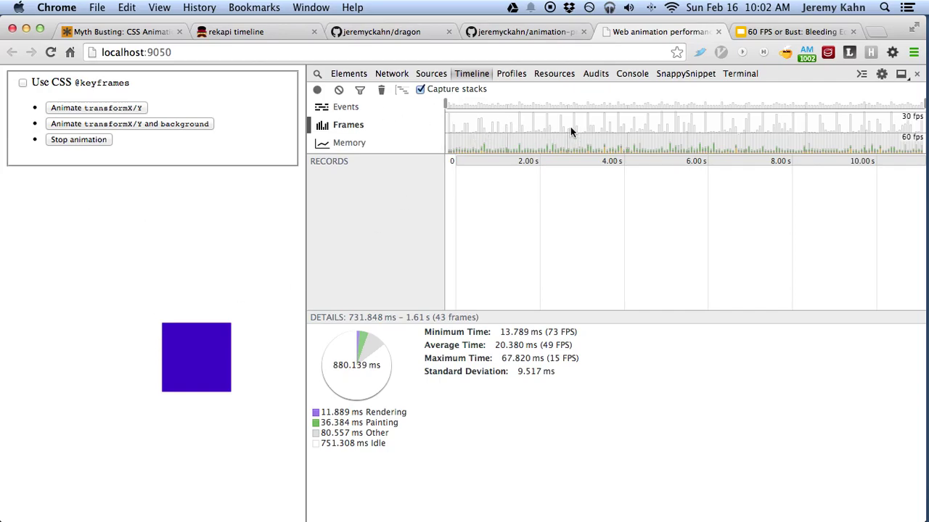
# Select the 2.3–3.8 s frames and scroll its Animation Frame Fired, Layout and Paint records
pyautogui.moveTo(575, 131); pyautogui.dragTo(612, 127)
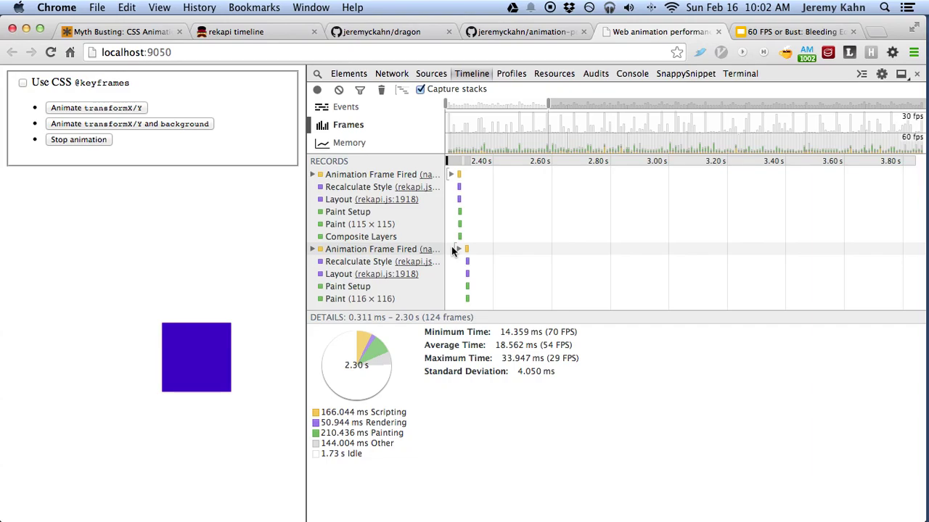
pyautogui.scroll(-4, 439, 237)
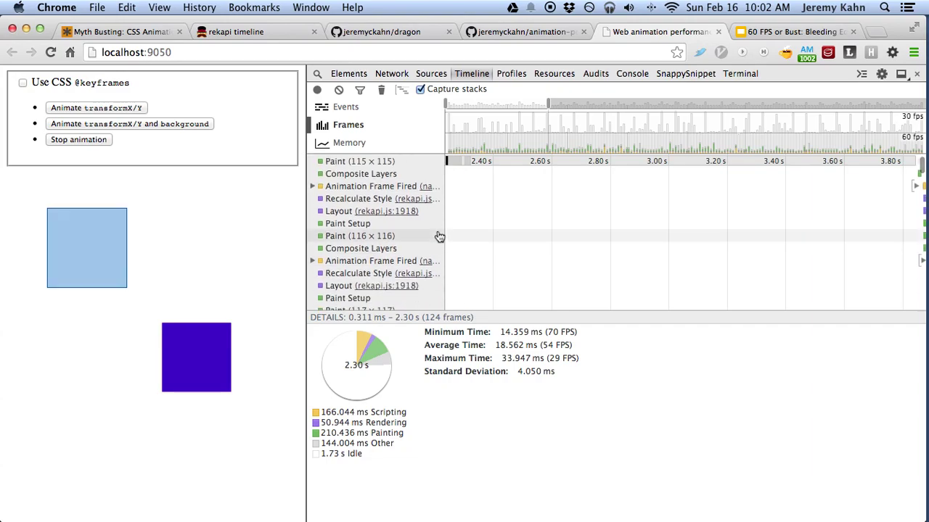